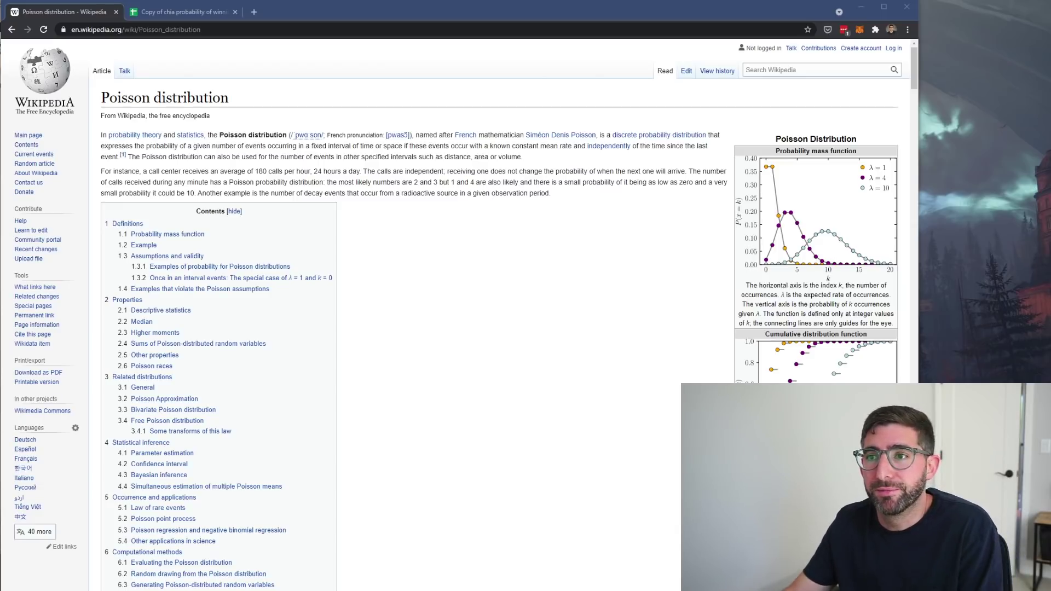
Step: Switch to the chia probability of winning spreadsheet and inspect the formulas behind the netspace and the probability per block
left_click(186, 11)
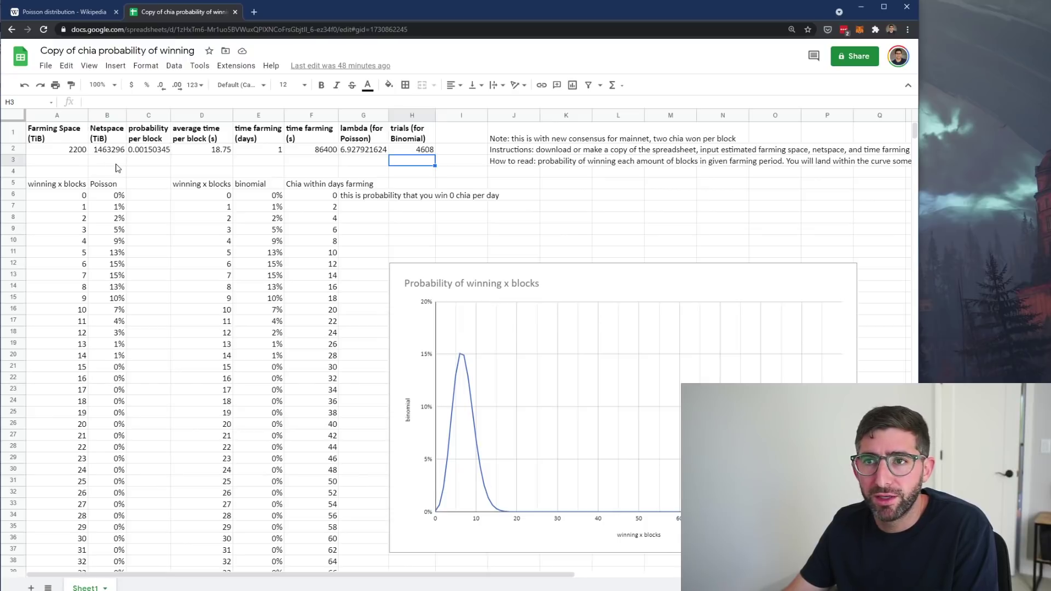
left_click_drag(59, 136, 119, 152)
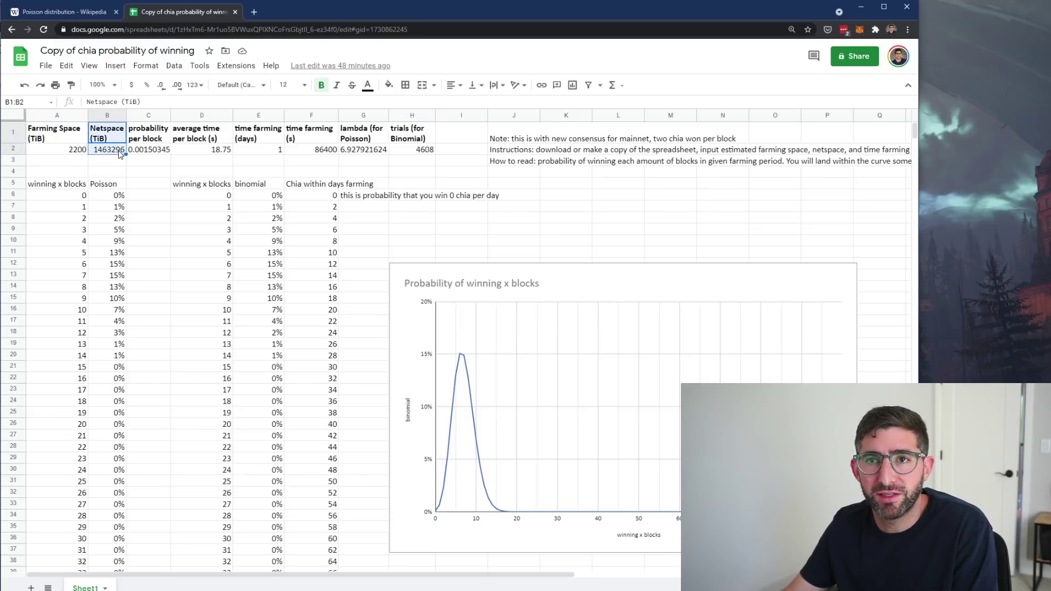
left_click(116, 152)
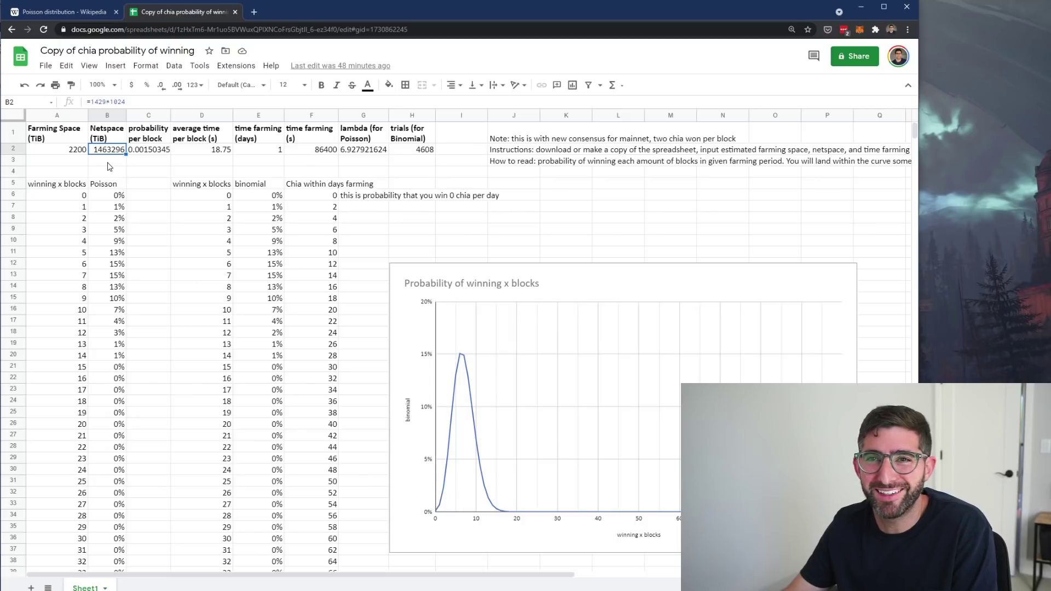
left_click(165, 161)
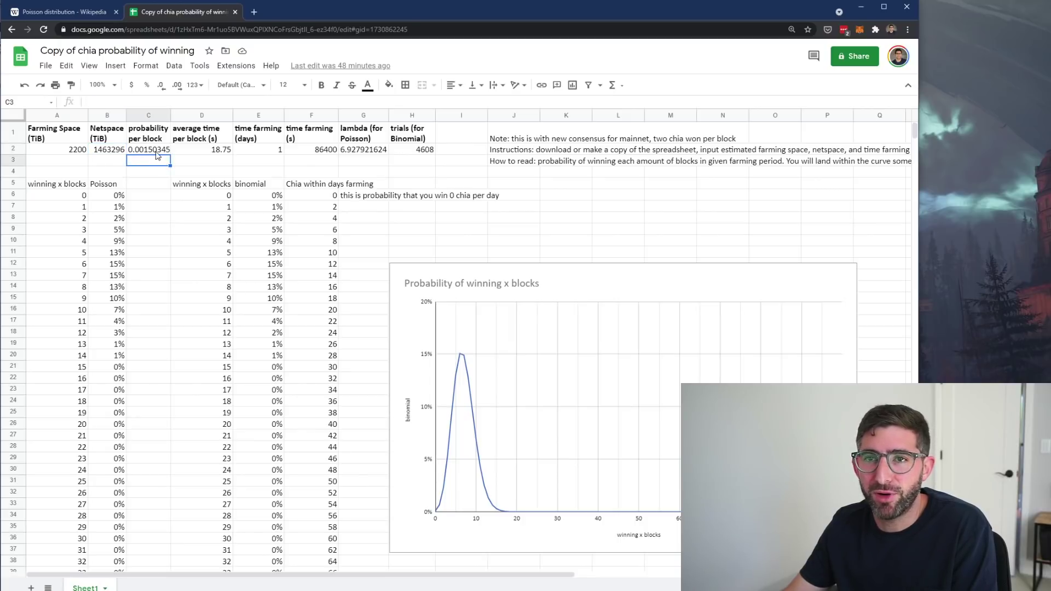
left_click(158, 154)
left_click(103, 101)
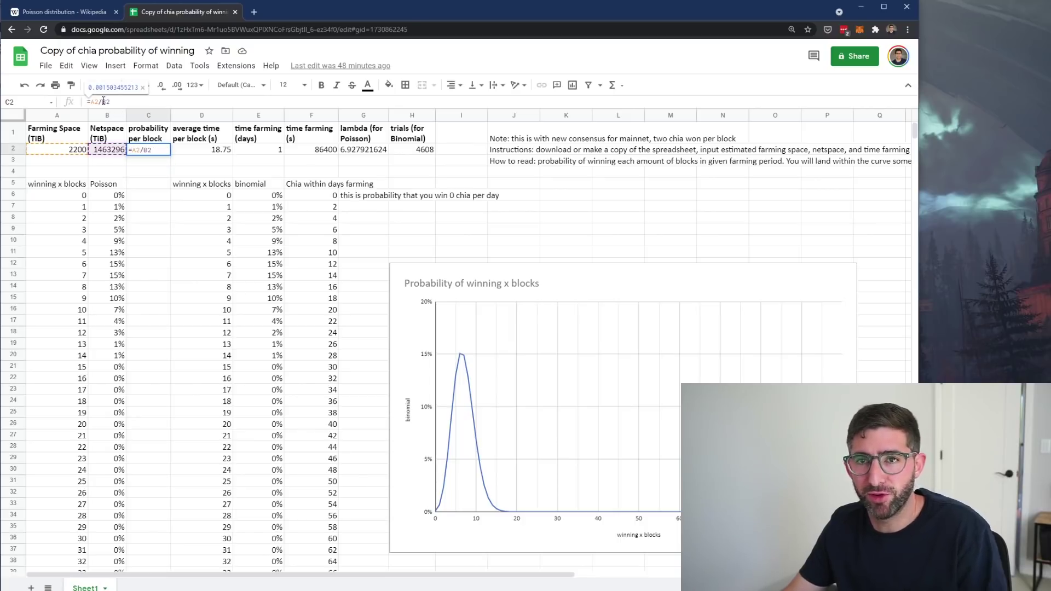
key("Escape")
Step: Set the farming space in A2 to 300 TiB
left_click(74, 152)
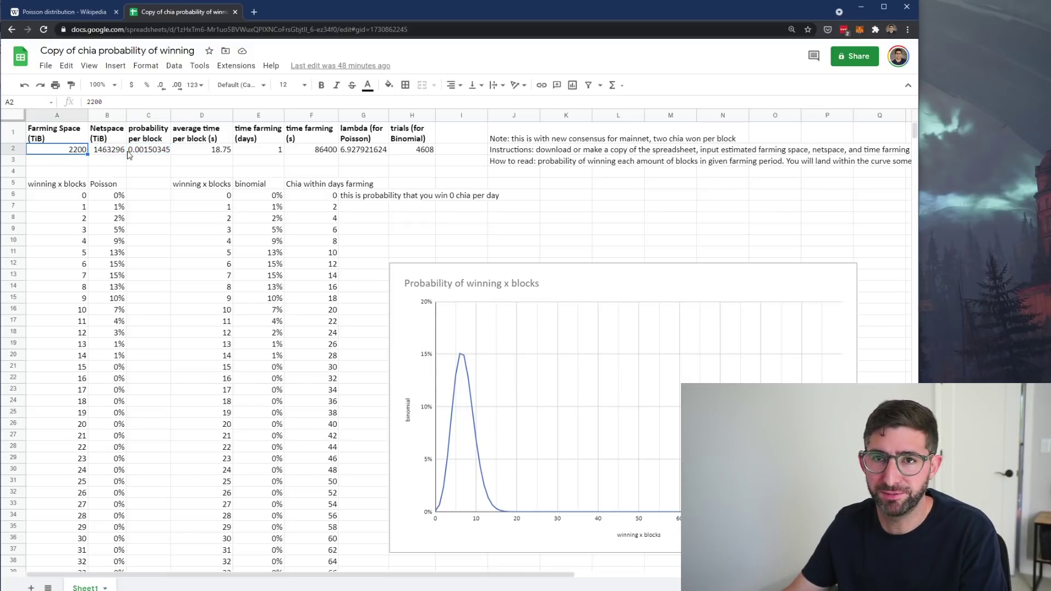
type("300")
key("Return")
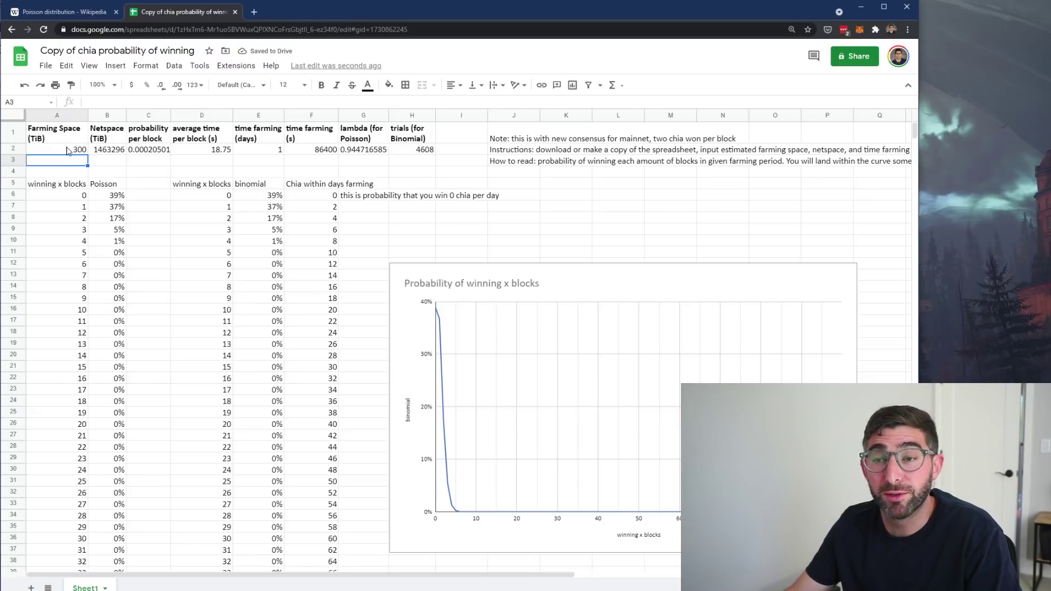
Step: Examine the average time per block, the Poisson lambda formula in G2, and the farming space and netspace cells it uses
left_click(214, 162)
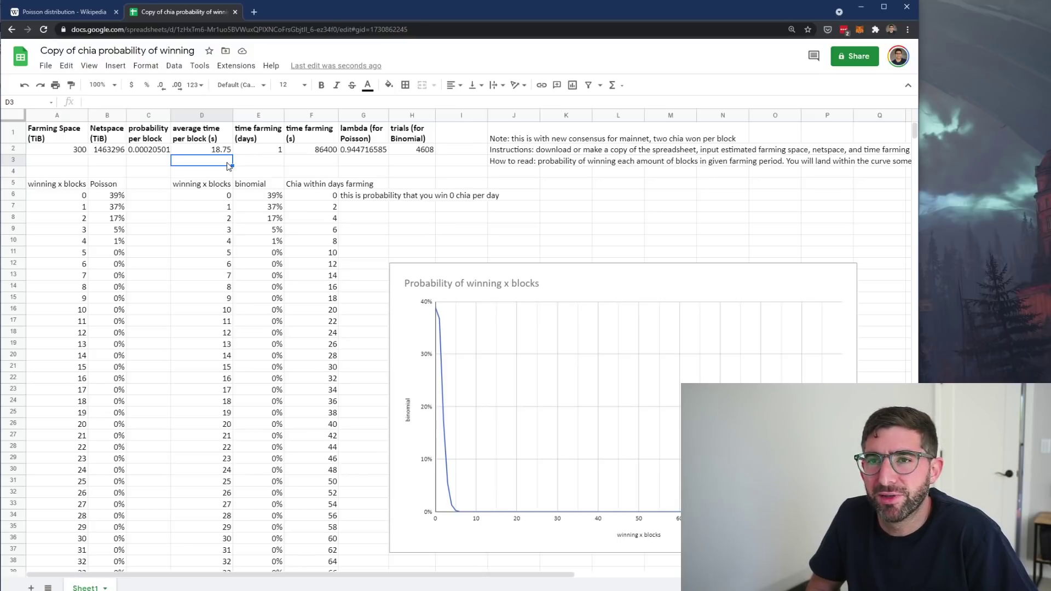
key("Up")
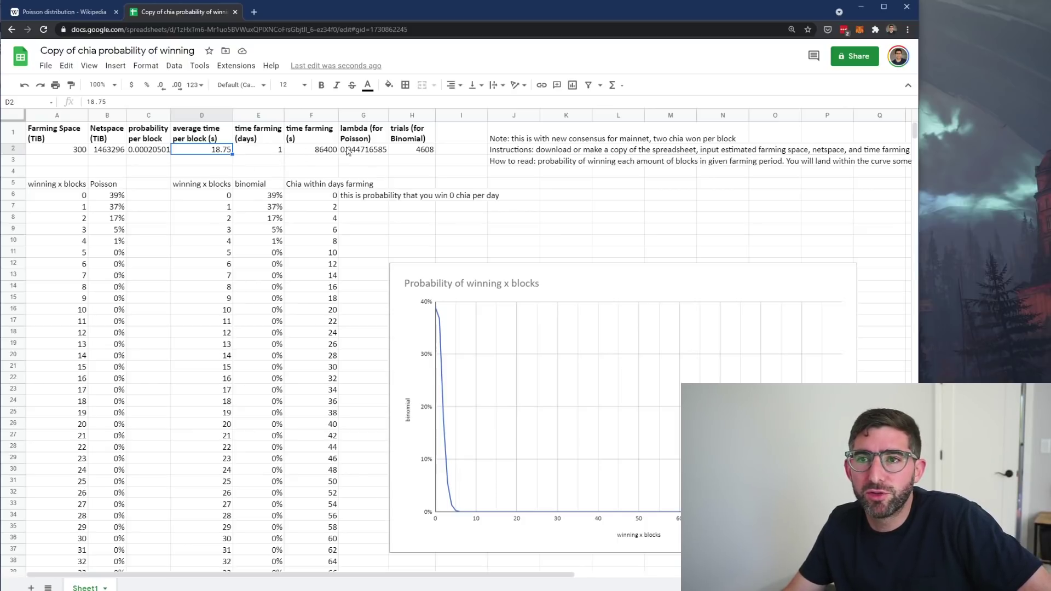
left_click(371, 153)
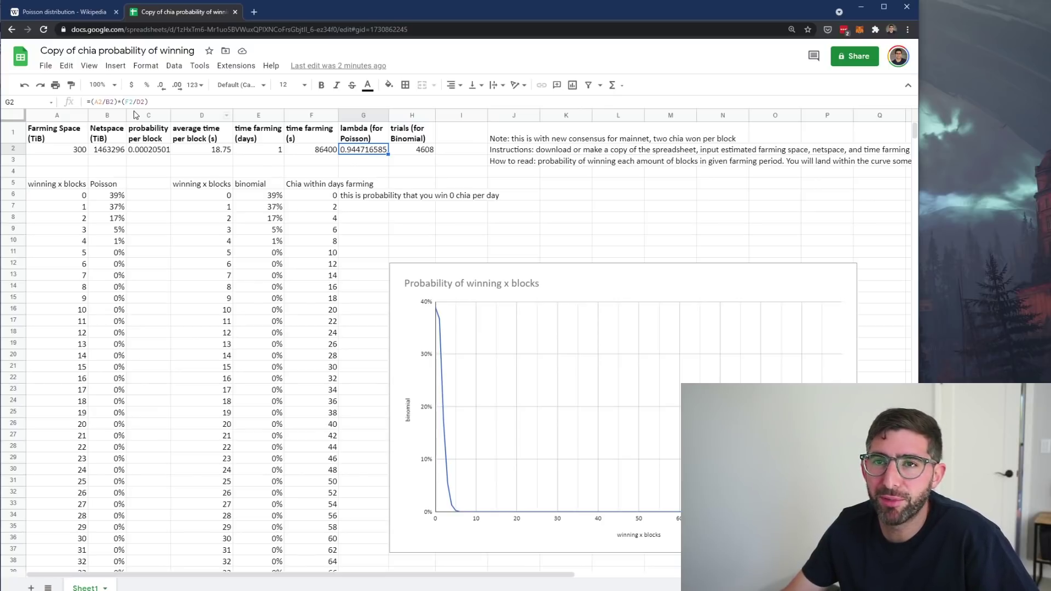
key("Return")
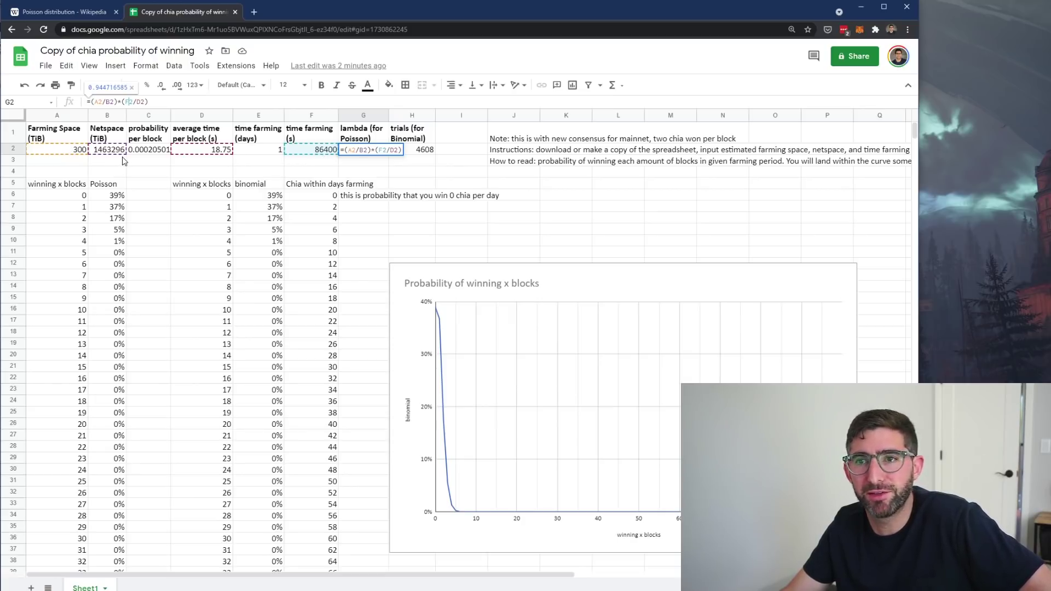
left_click(238, 174)
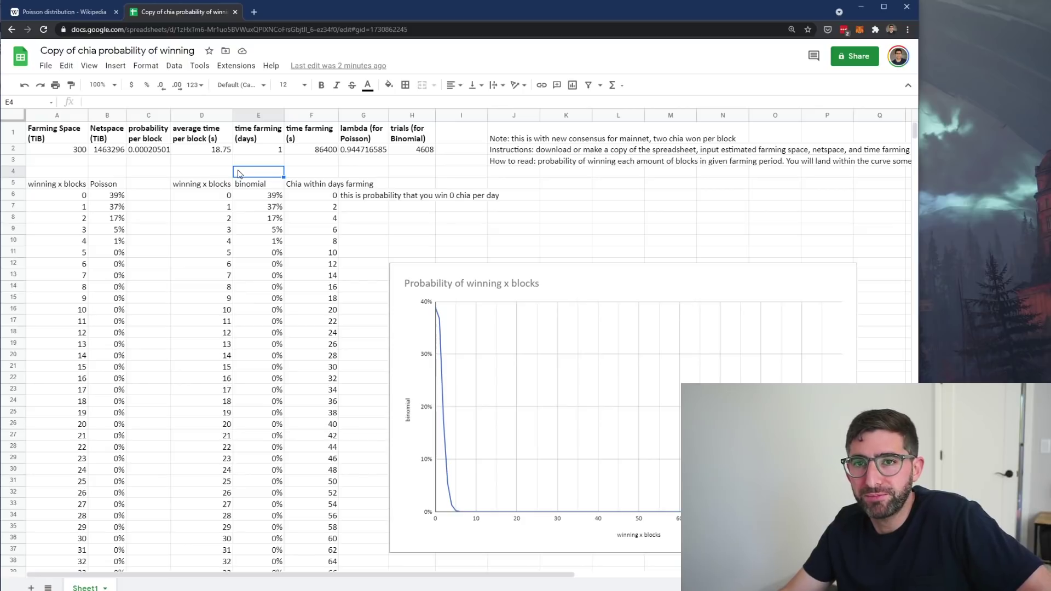
left_click(78, 152)
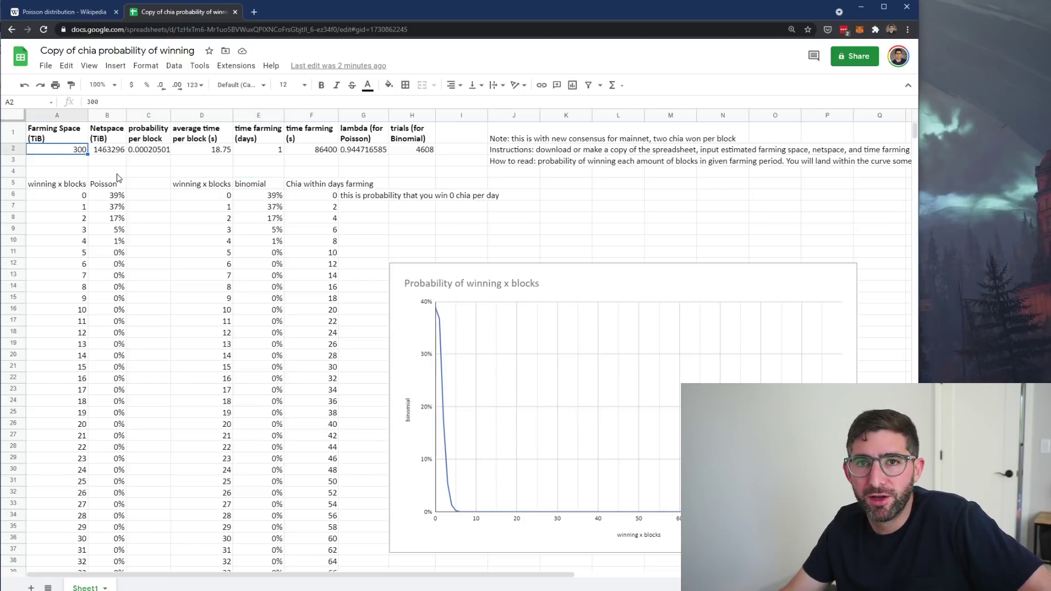
left_click(113, 153)
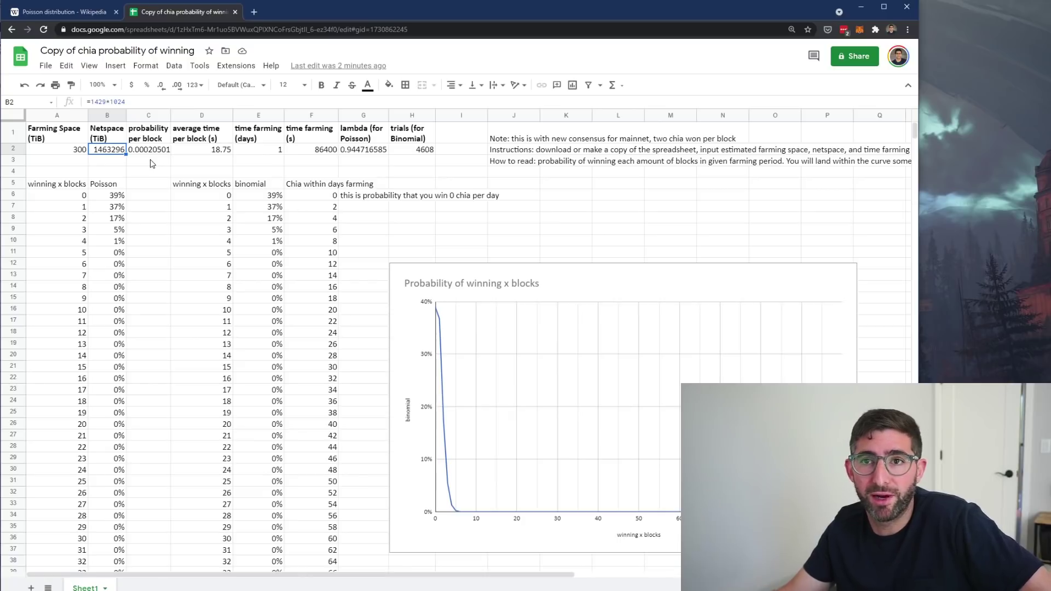
Step: Set the farming time in E2 to 5 days
left_click(277, 198)
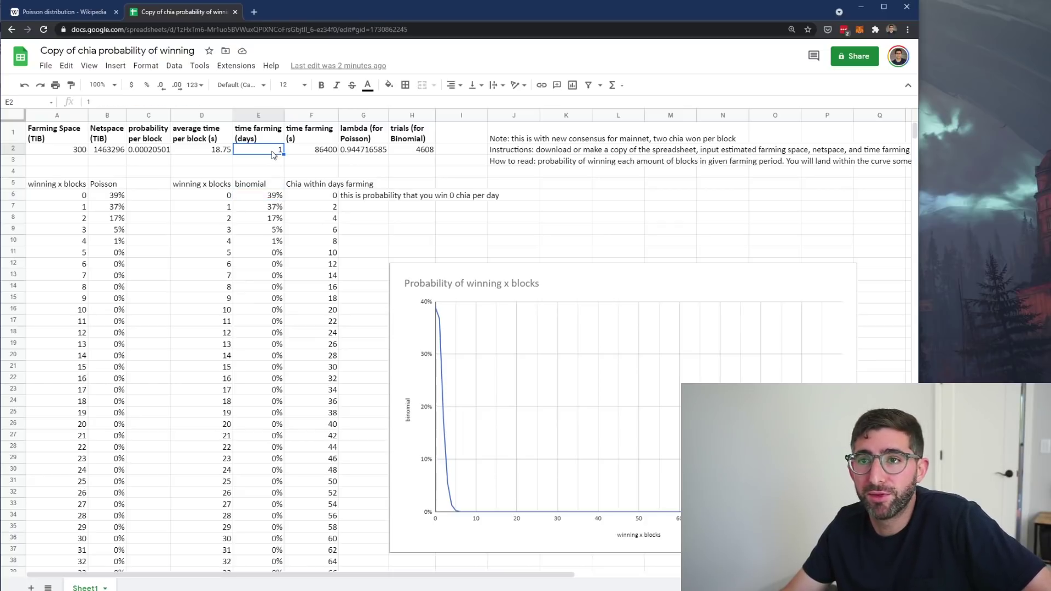
left_click(278, 157)
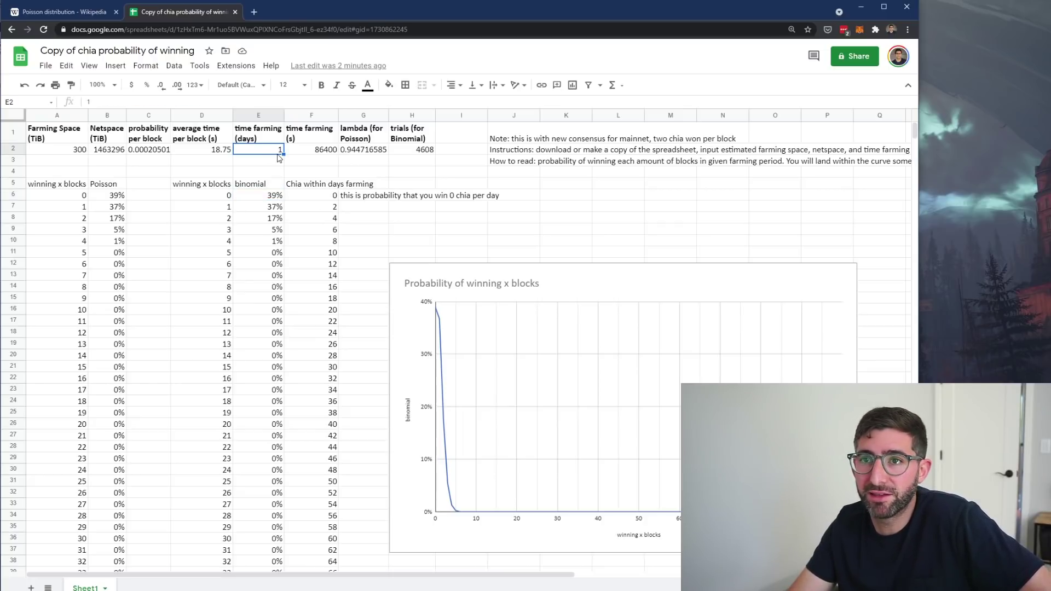
type("5")
key("Return")
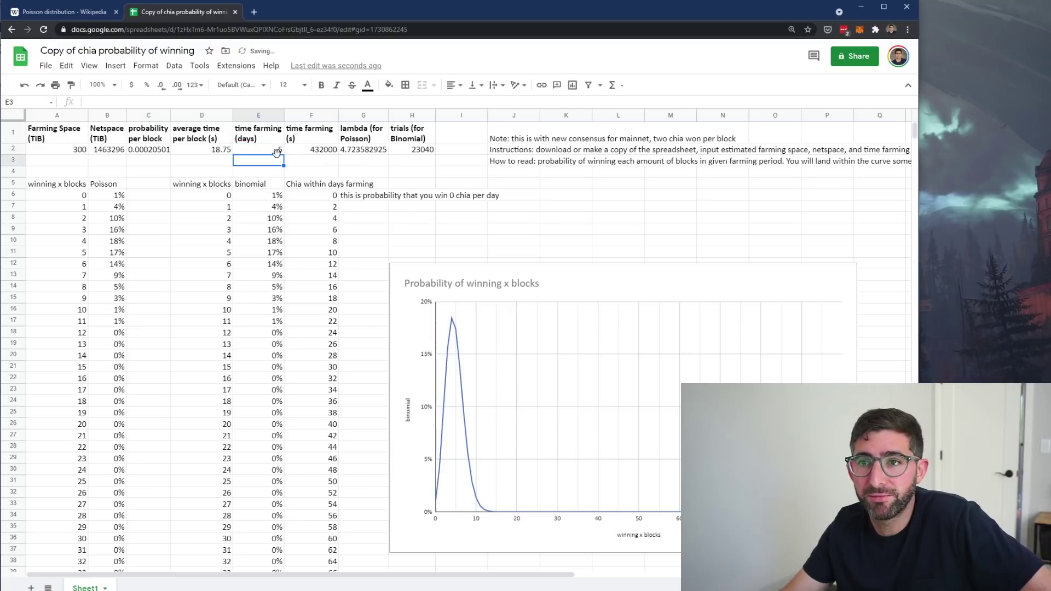
Step: Examine the binomial probabilities of winning zero, three, four and five blocks against the farming time in days
left_click(277, 199)
left_click(230, 198)
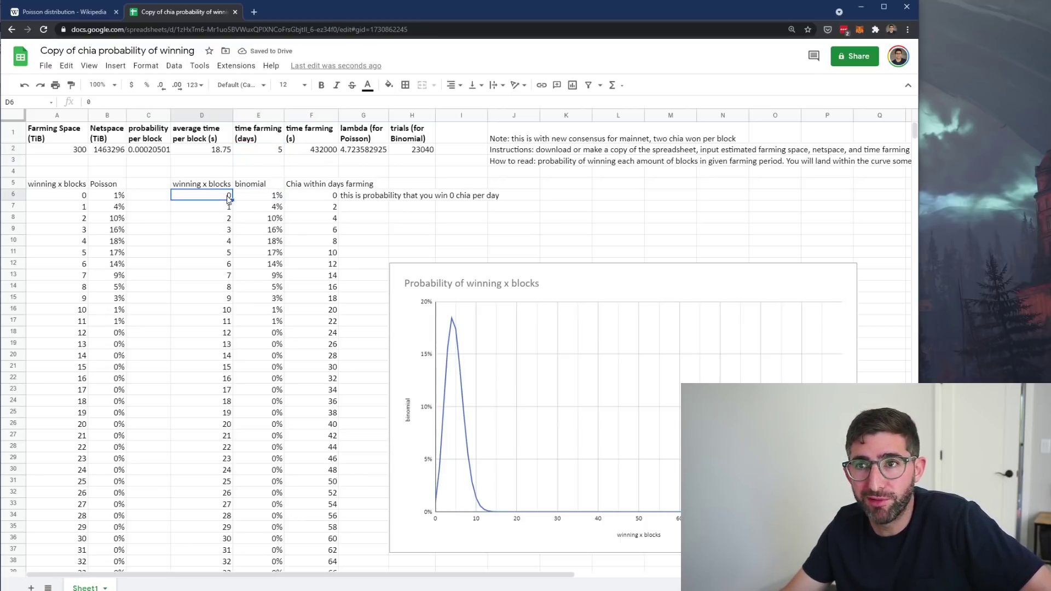
left_click(277, 201)
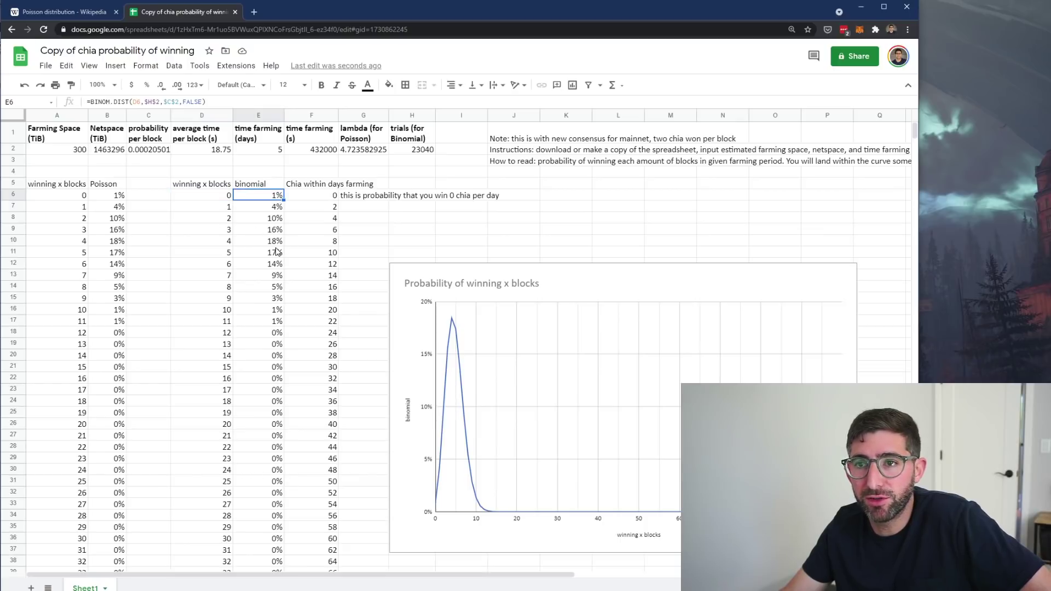
left_click_drag(225, 244, 263, 246)
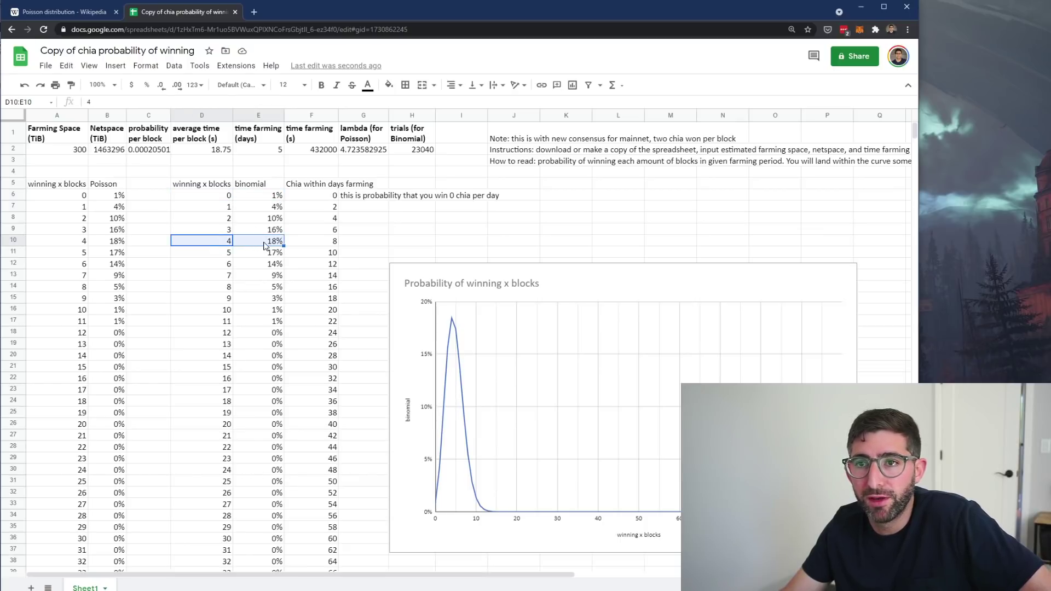
left_click(220, 245)
left_click(280, 234)
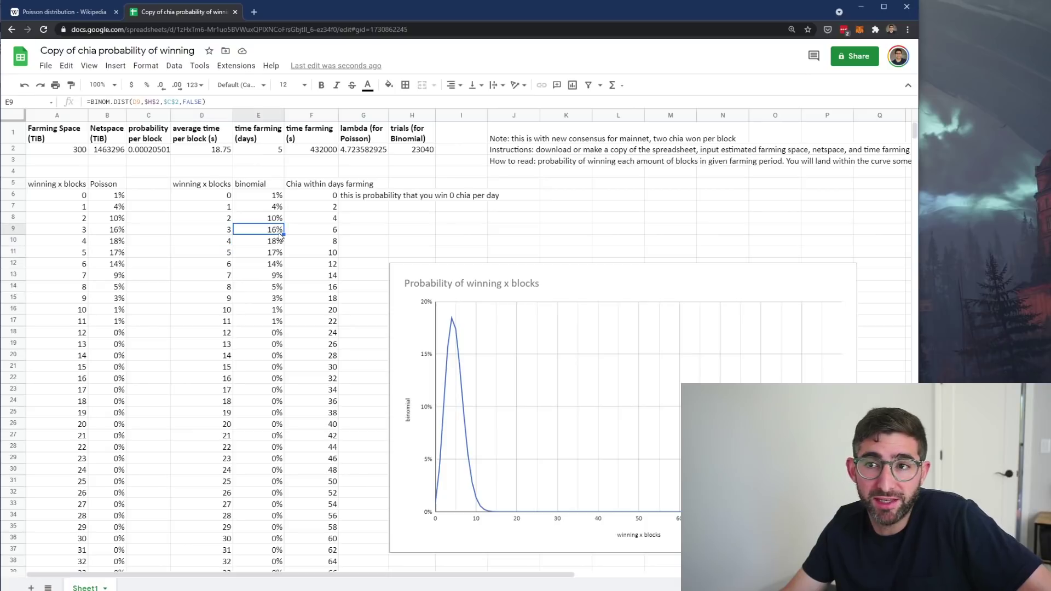
left_click(276, 256)
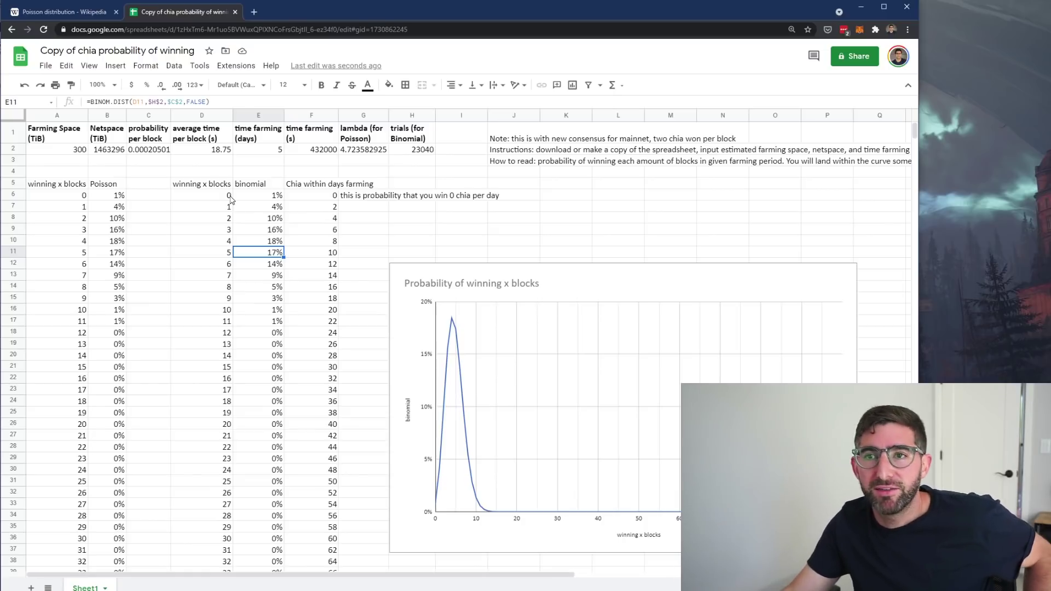
left_click(268, 153)
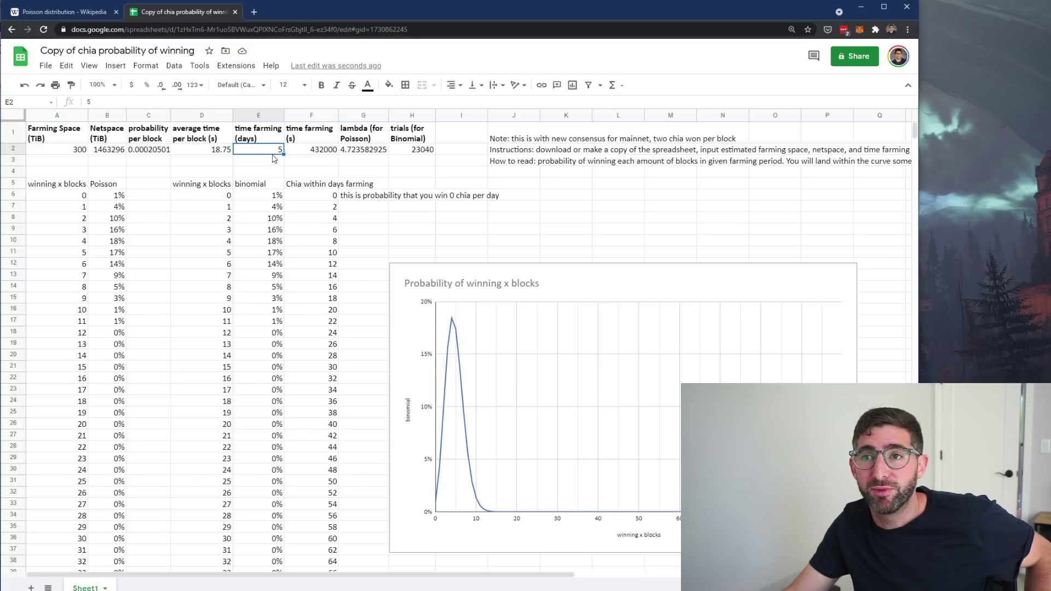
left_click(271, 198)
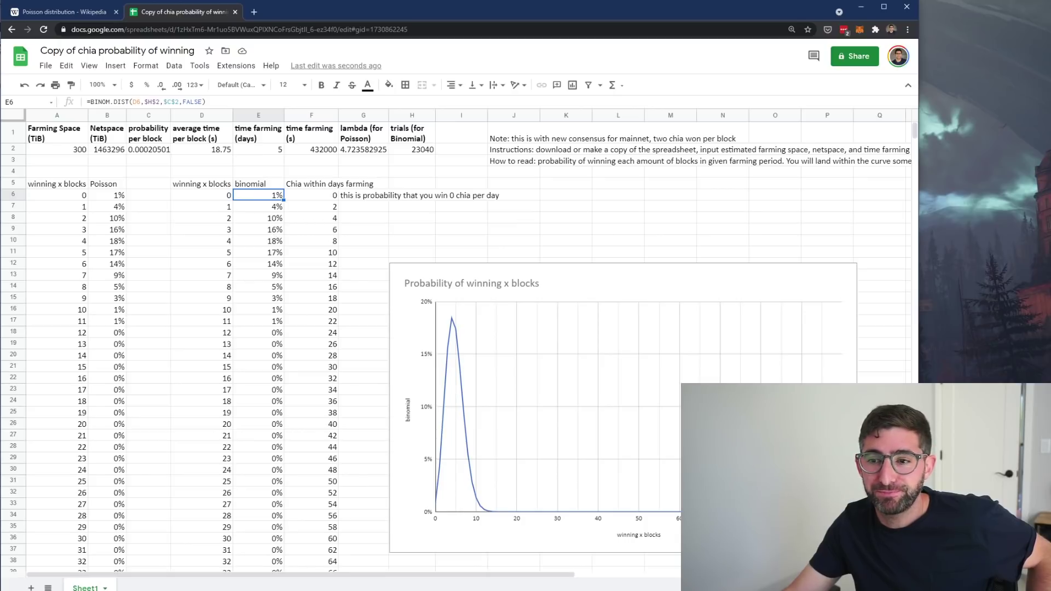
Step: Set the farming time in E2 to 2 days and check the binomial probability of winning zero blocks
left_click(304, 589)
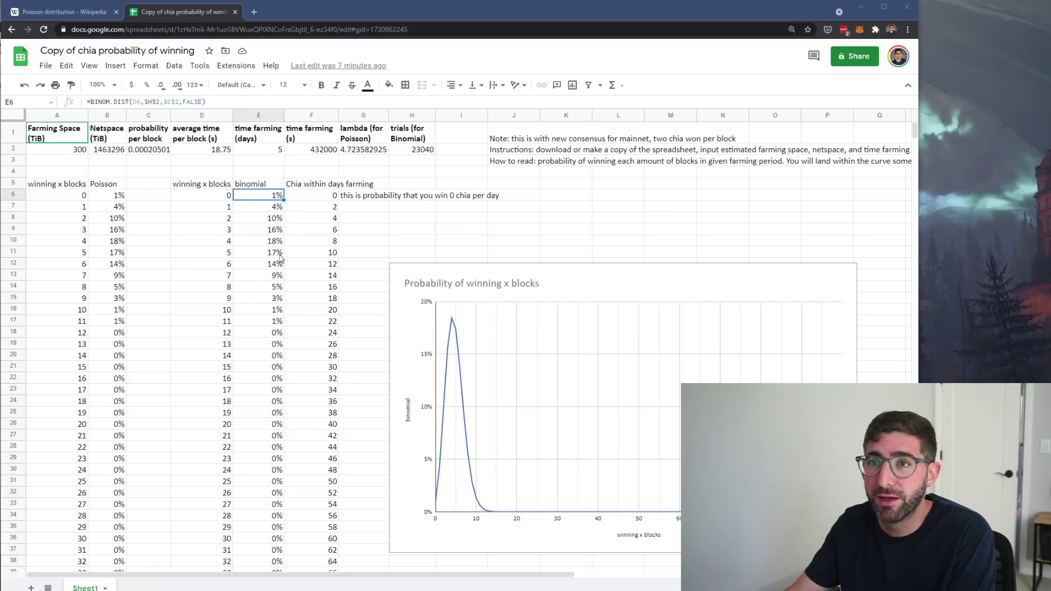
left_click(261, 150)
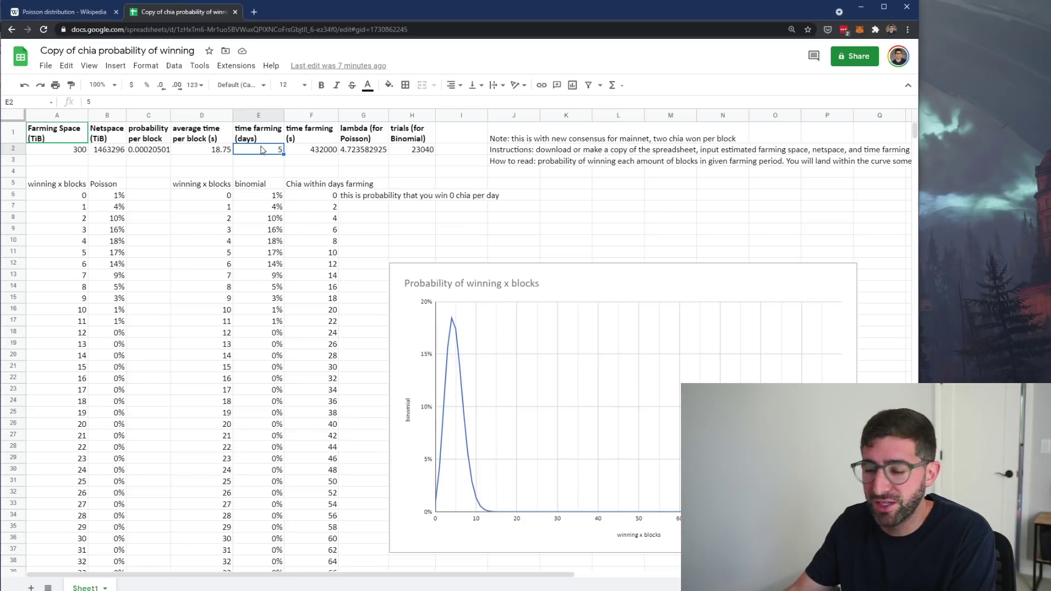
type("2")
key("Return")
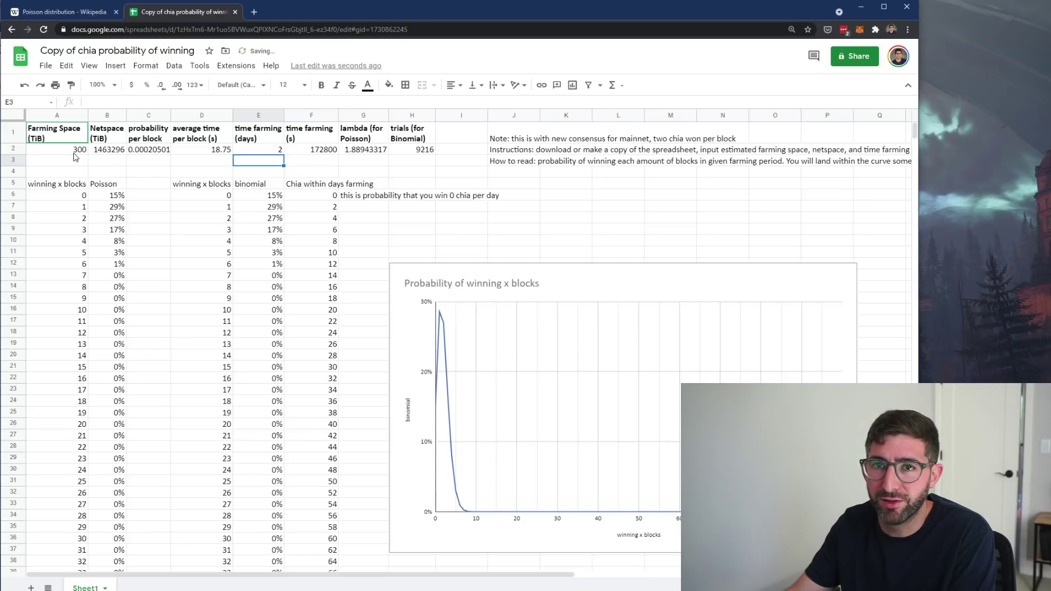
left_click(280, 199)
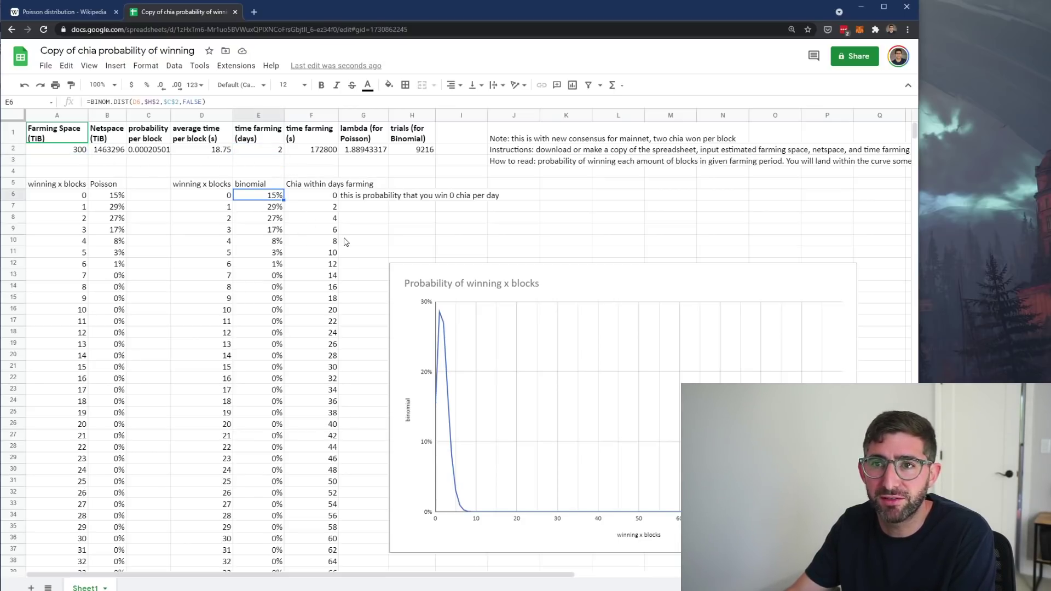